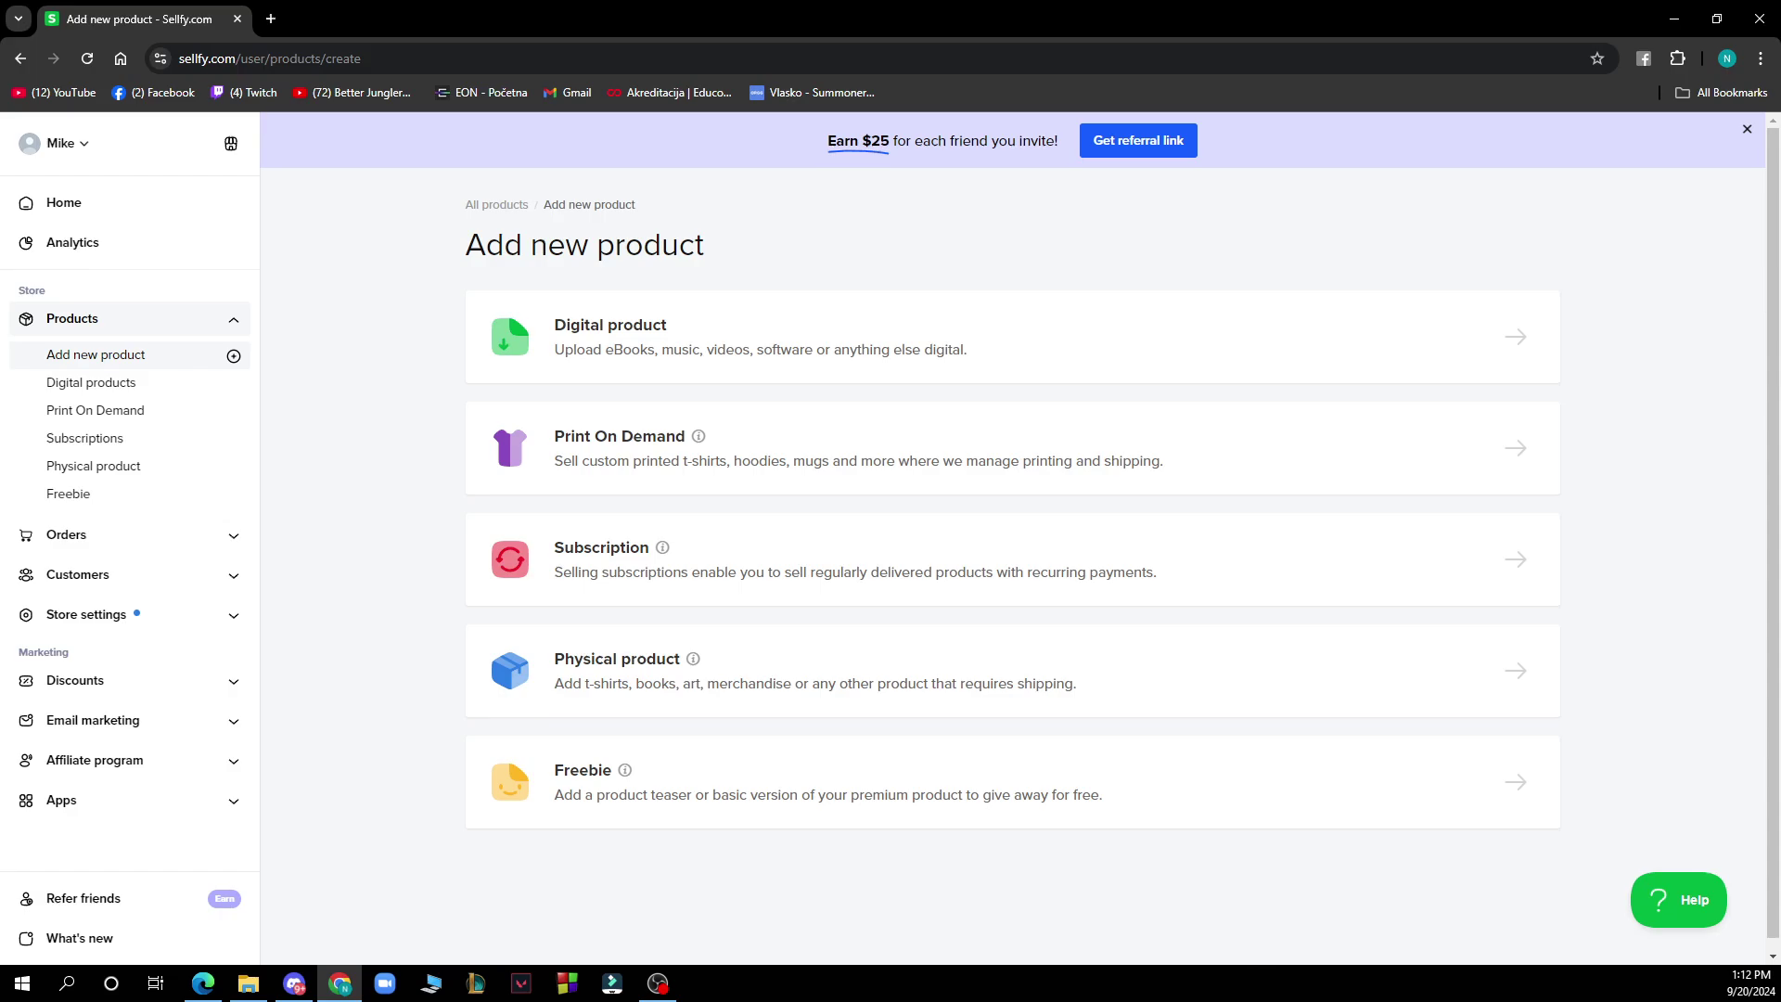
- Open the Mike account menu, then collapse the sidebar's Products link group
left_click(81, 150)
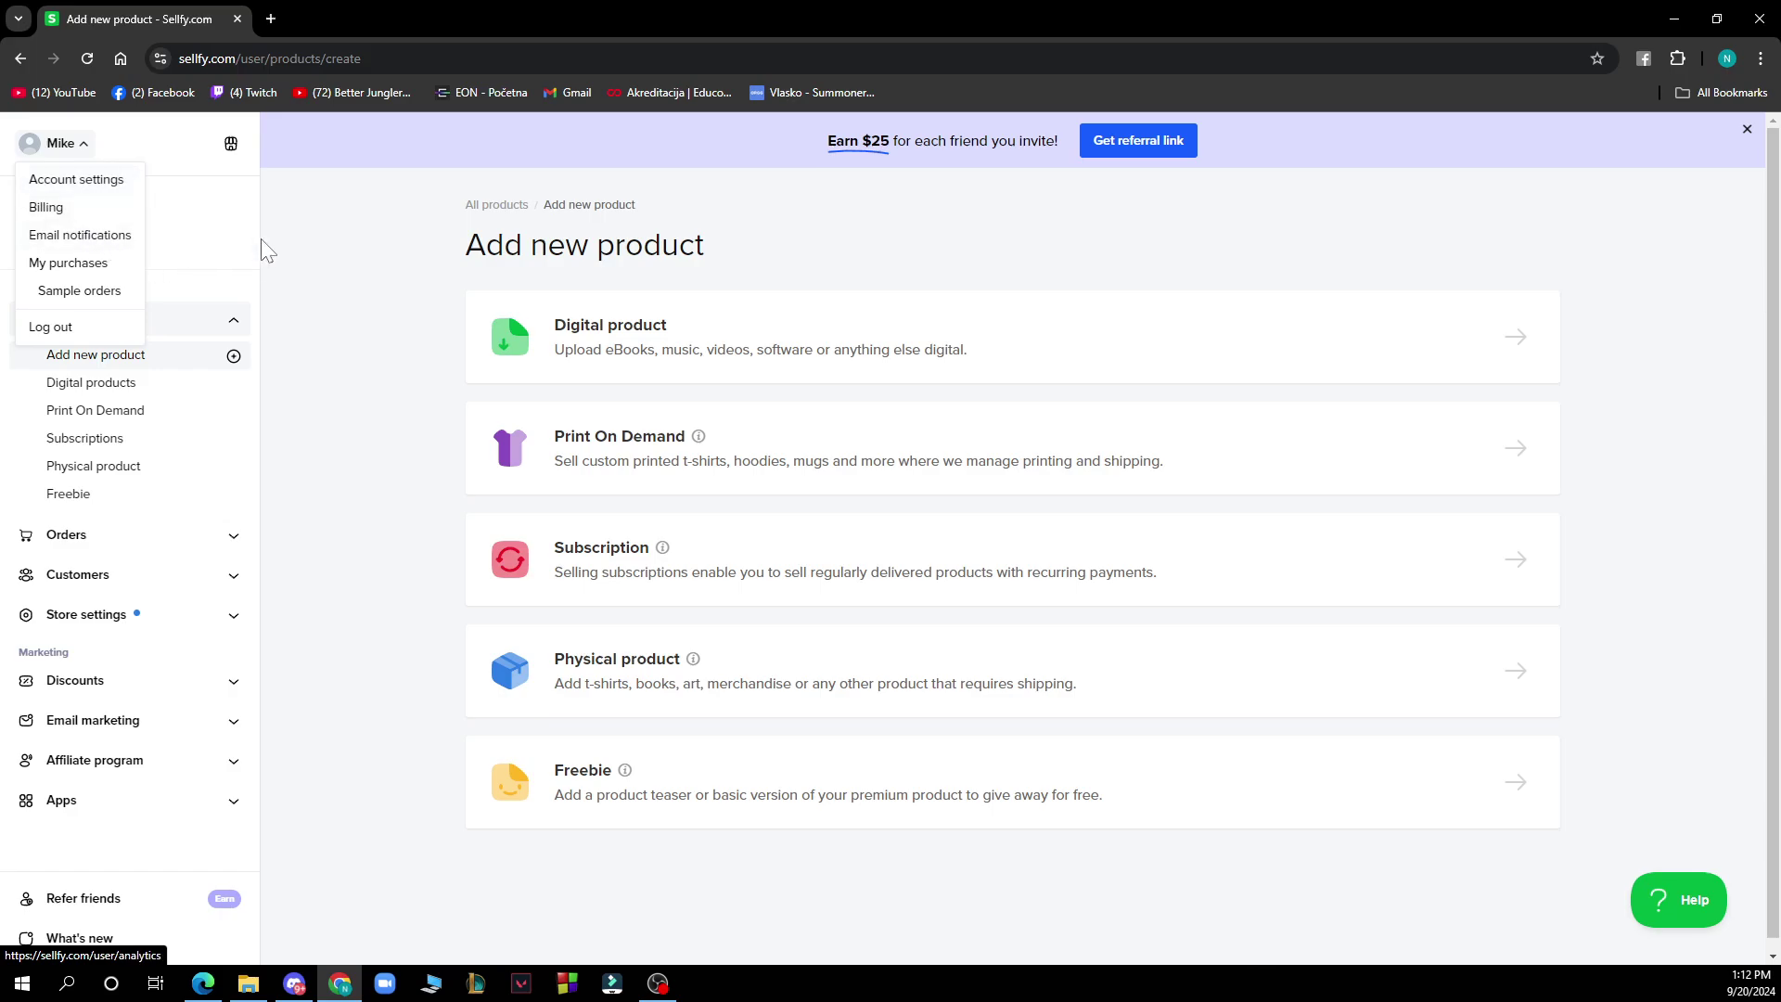
left_click(232, 320)
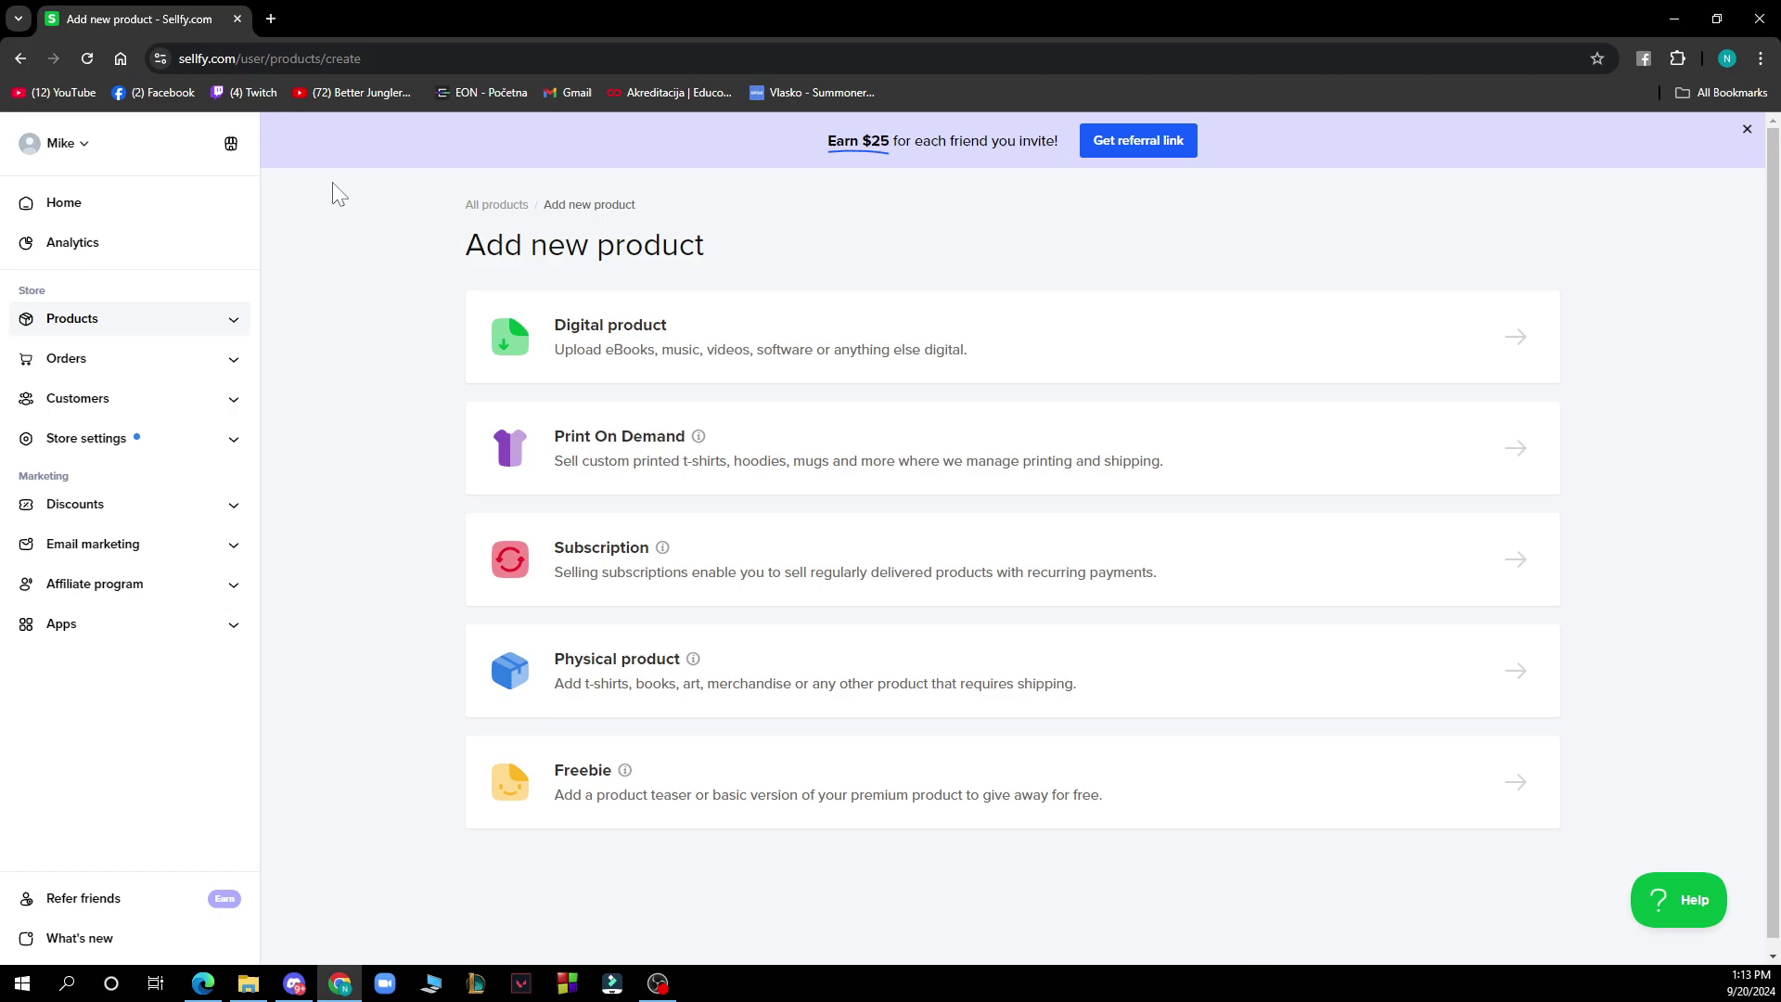
- Dismiss the account menu and expand Store settings to show Payment and Shipping settings
left_click(81, 145)
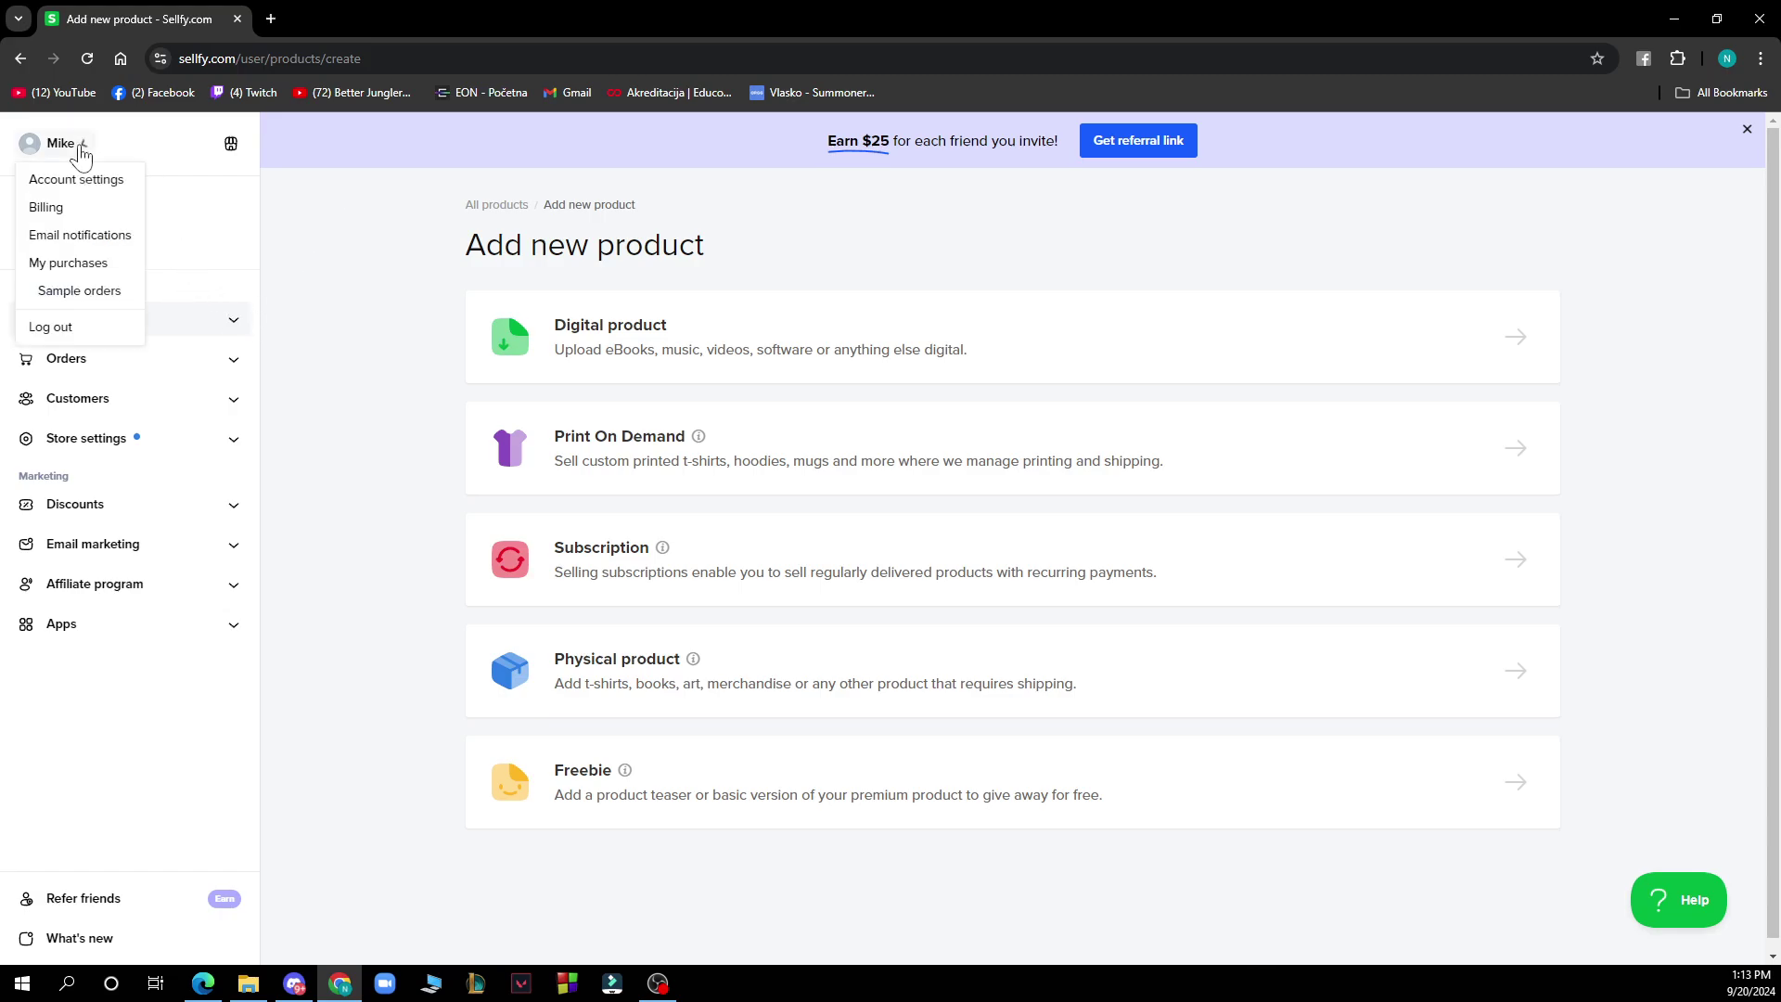
left_click(351, 247)
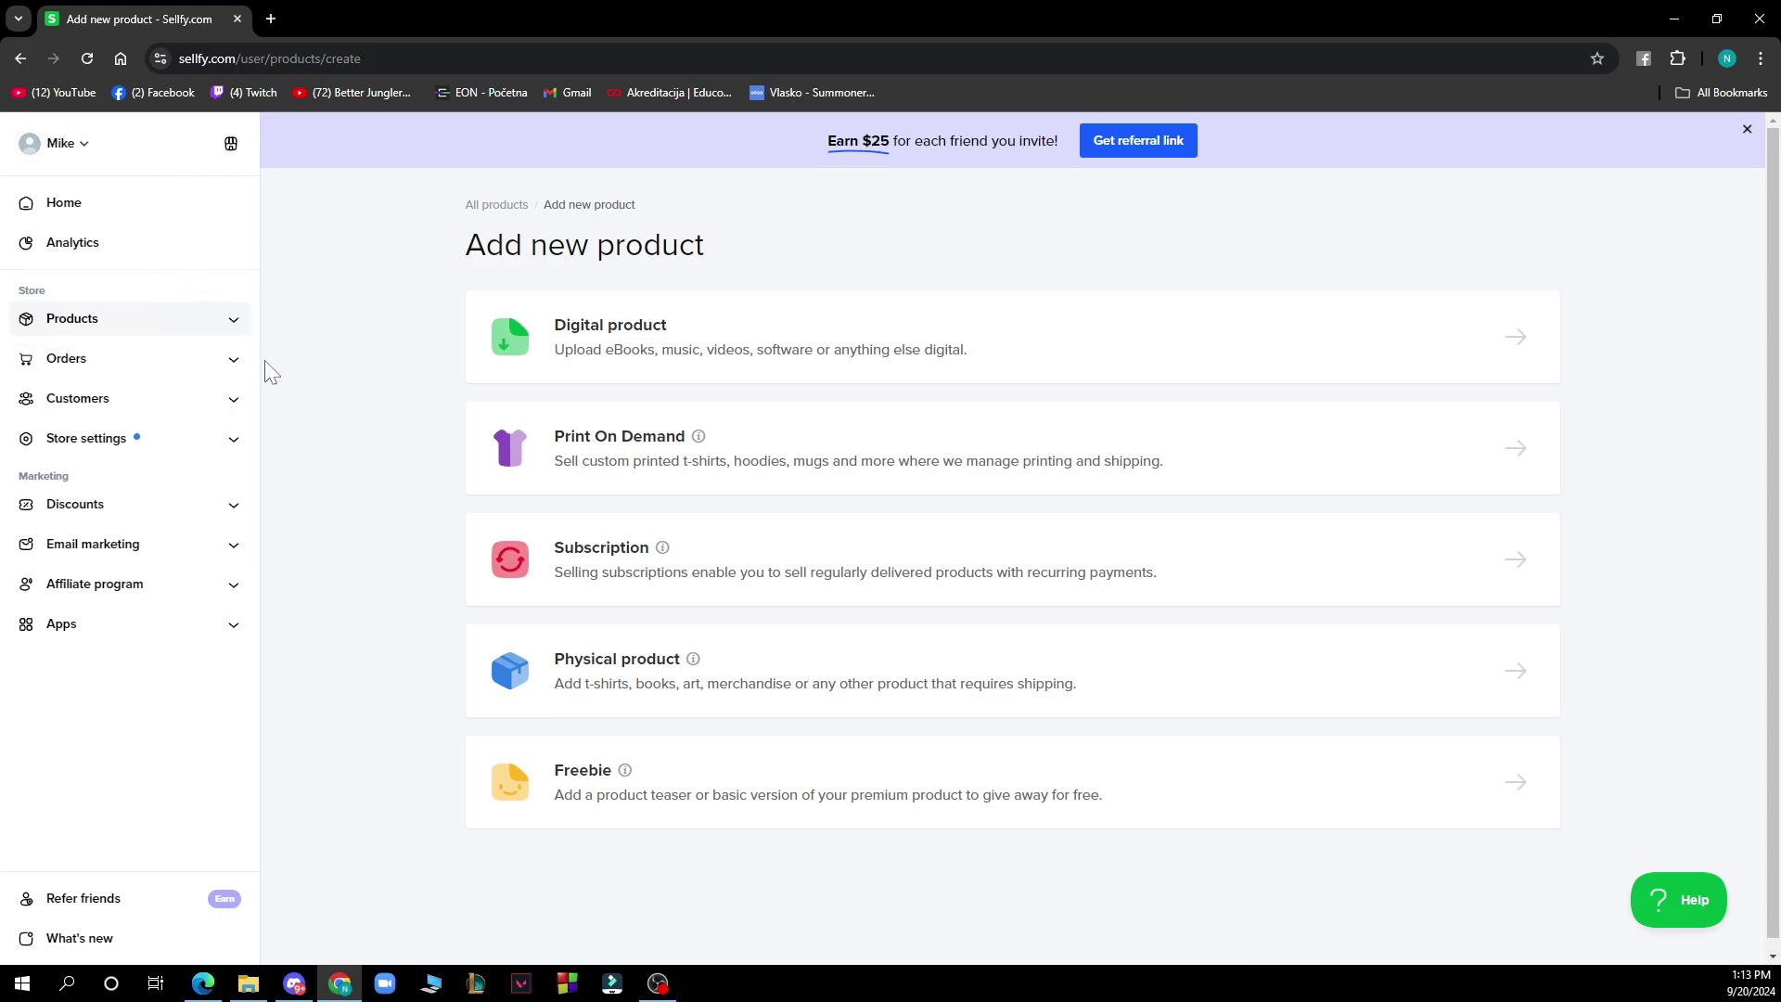
left_click(228, 440)
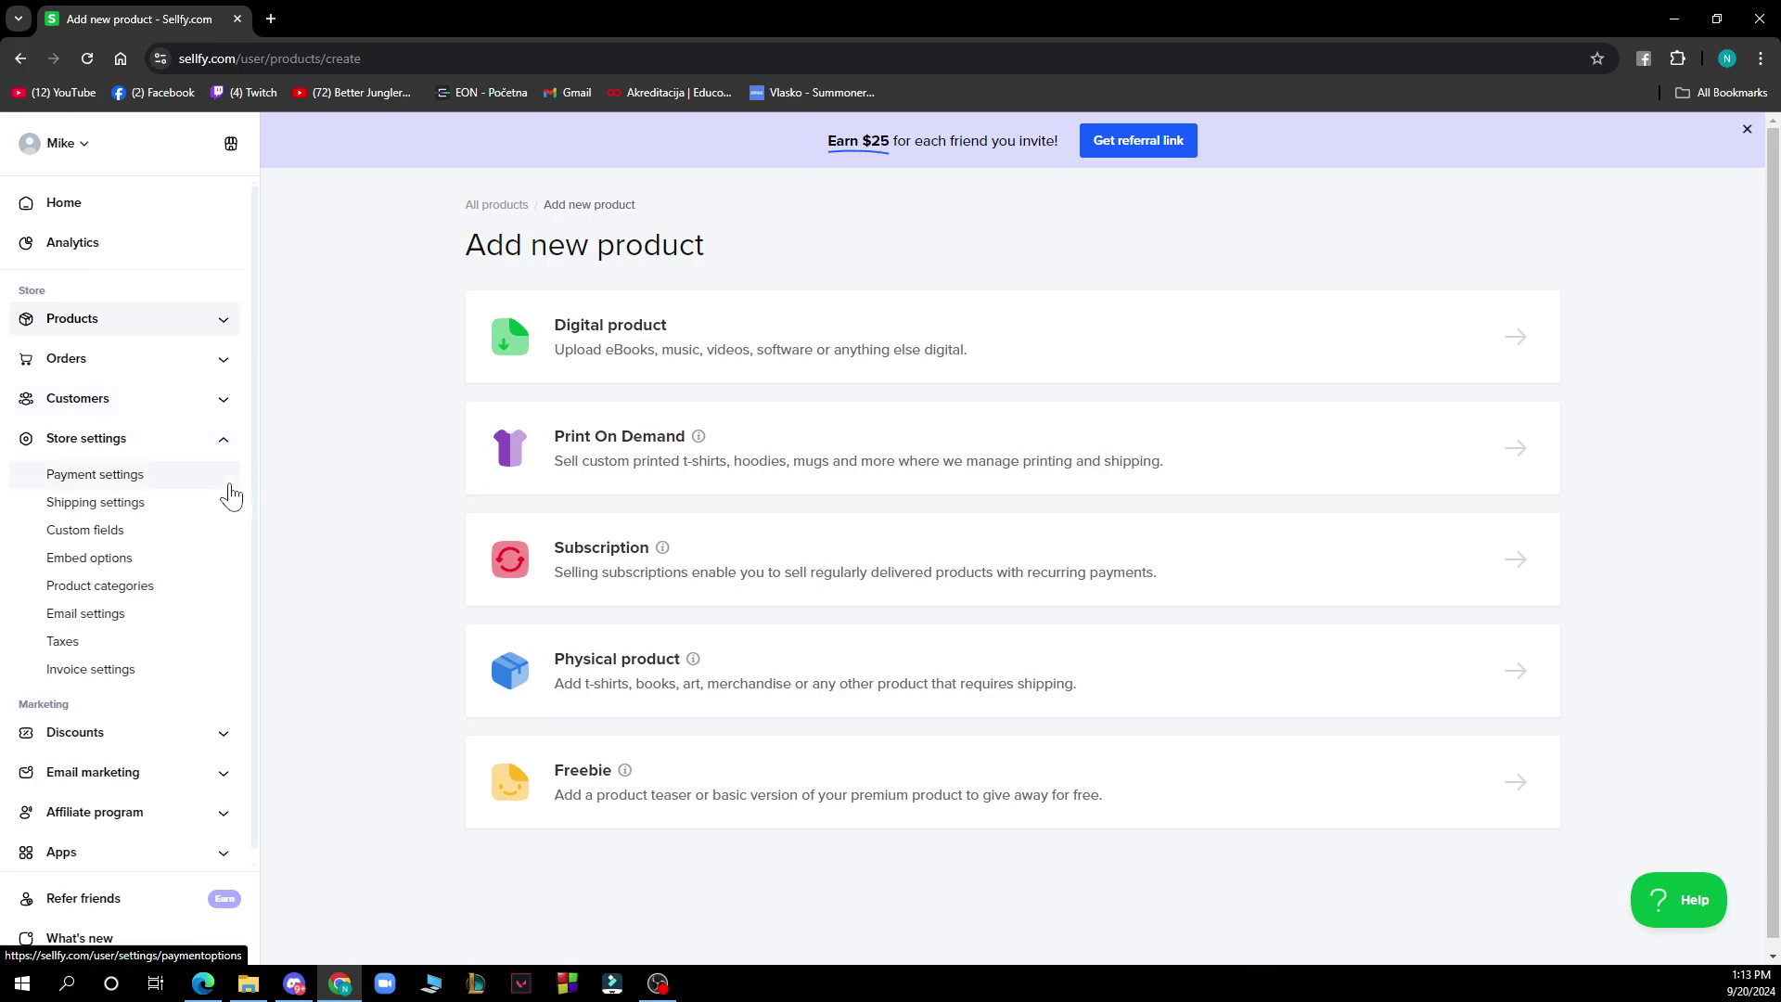
left_click(183, 478)
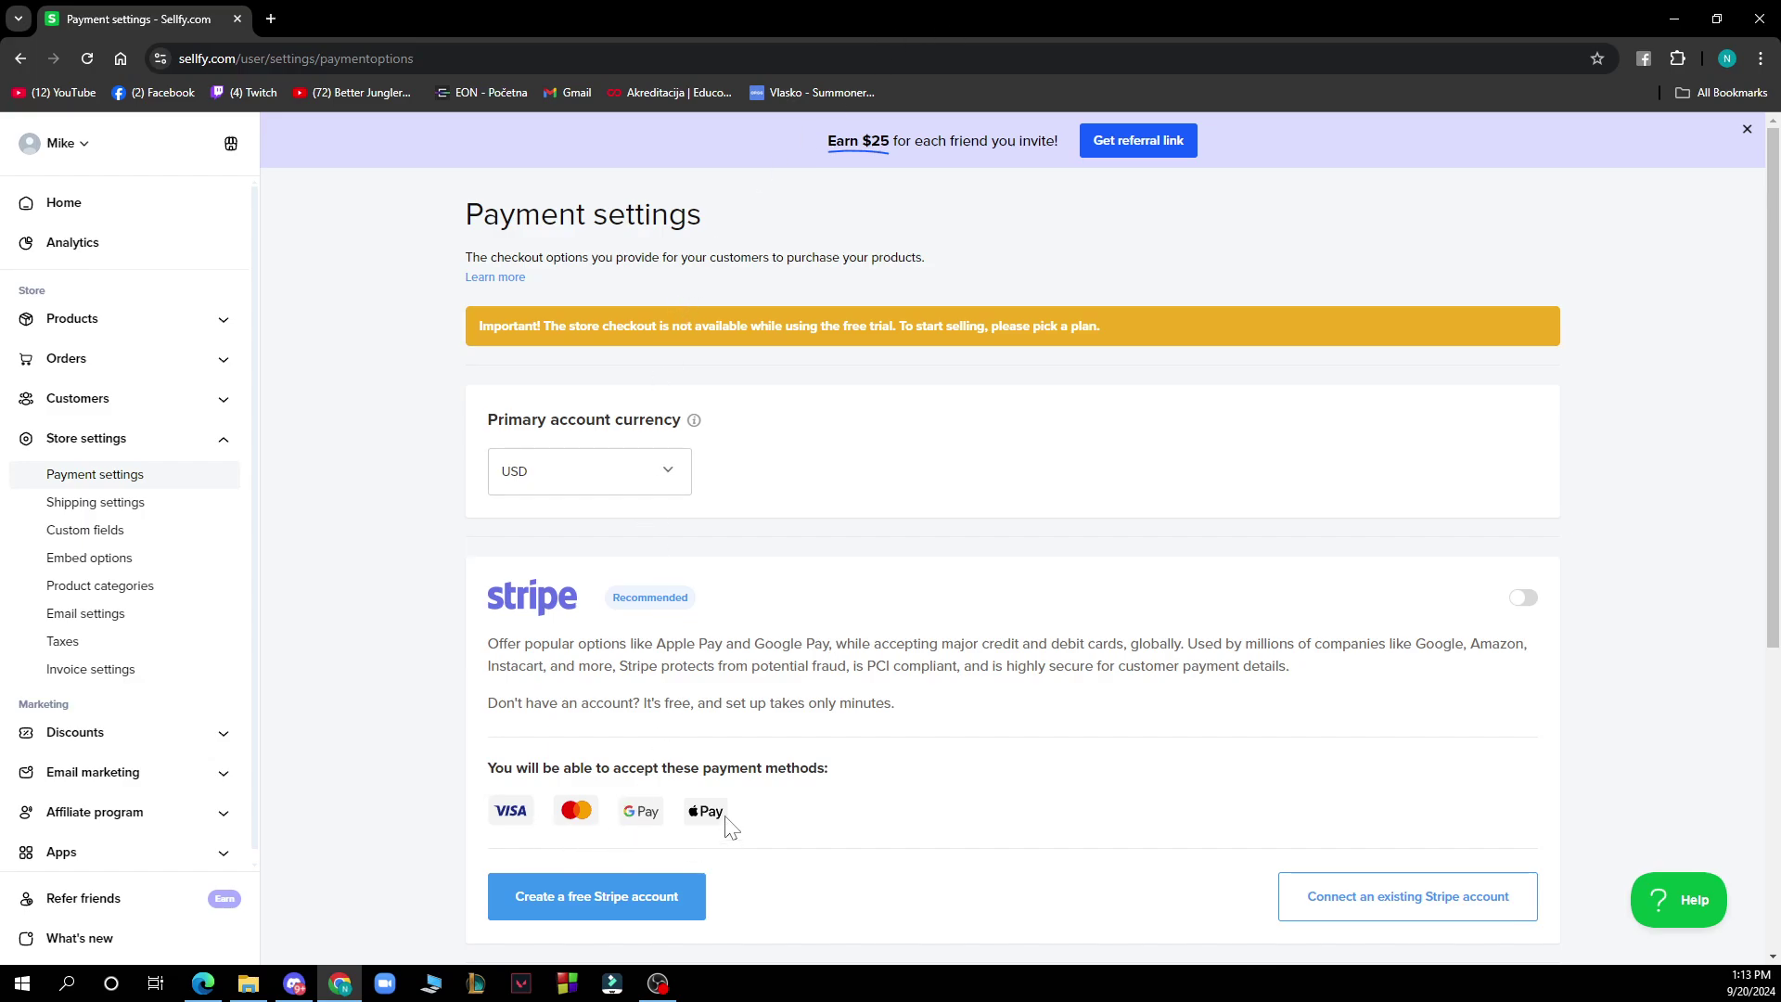
scroll(726, 824, "down", 2)
scroll(707, 776, "down", 1)
scroll(793, 762, "down", 1)
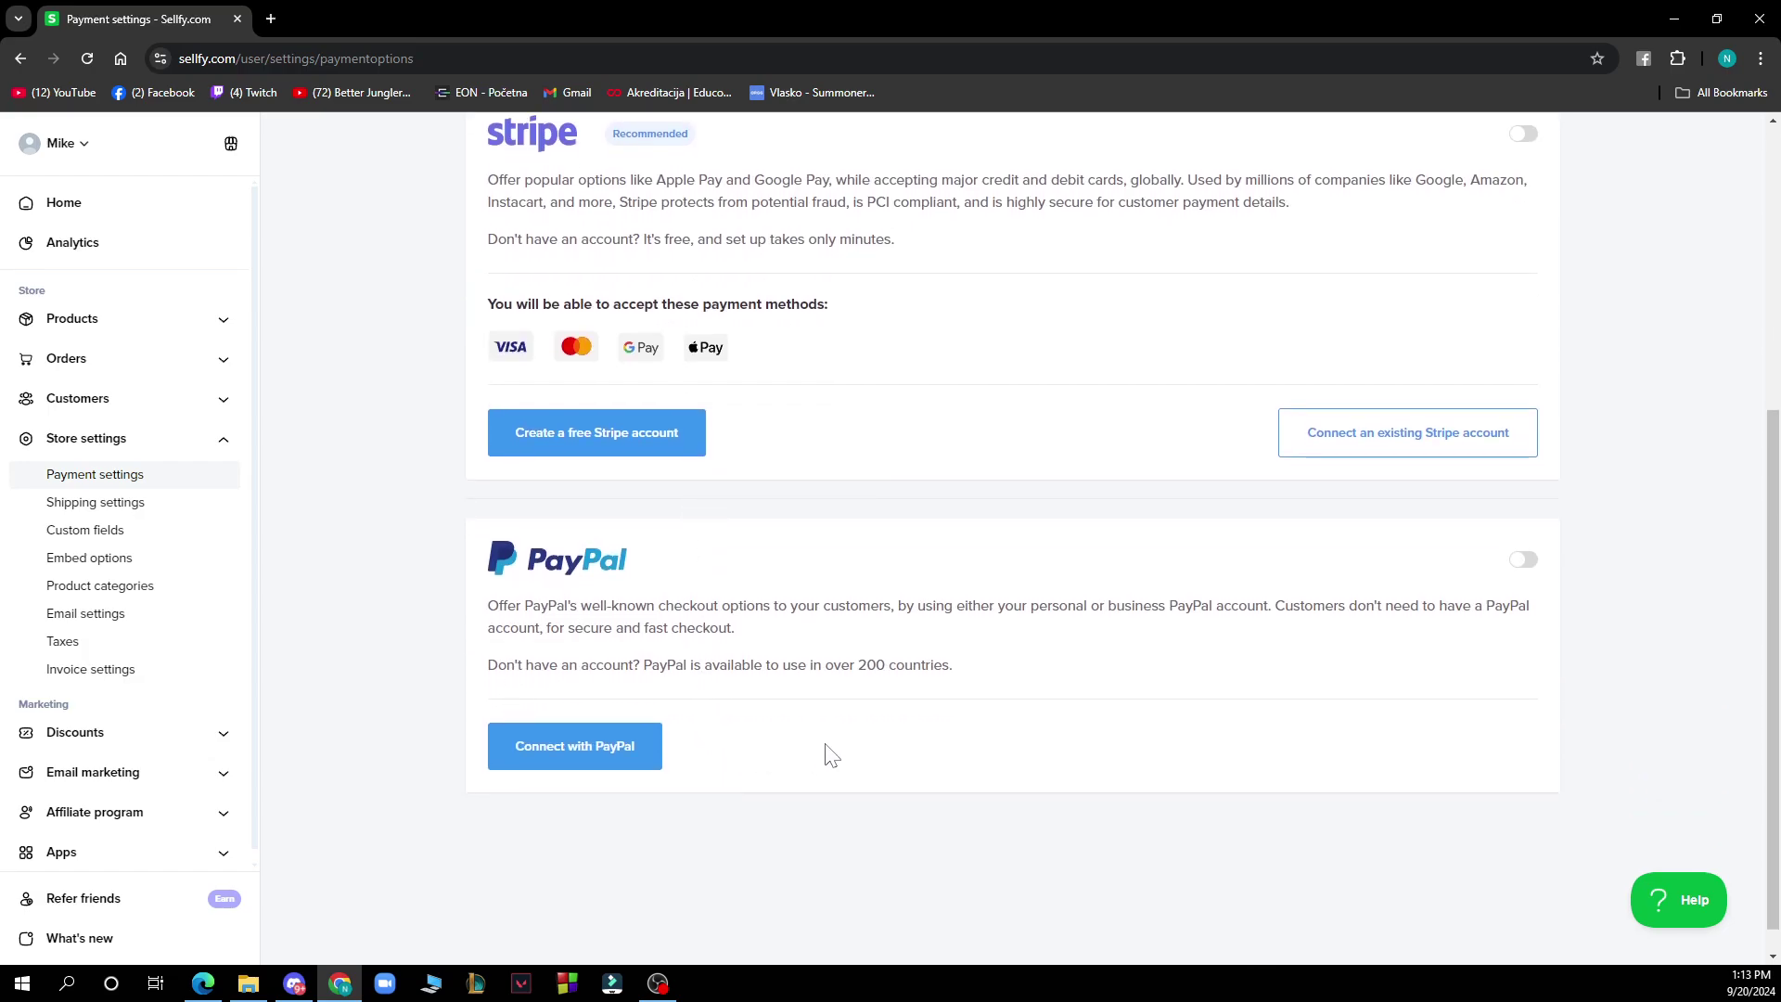
scroll(631, 760, "up", 1)
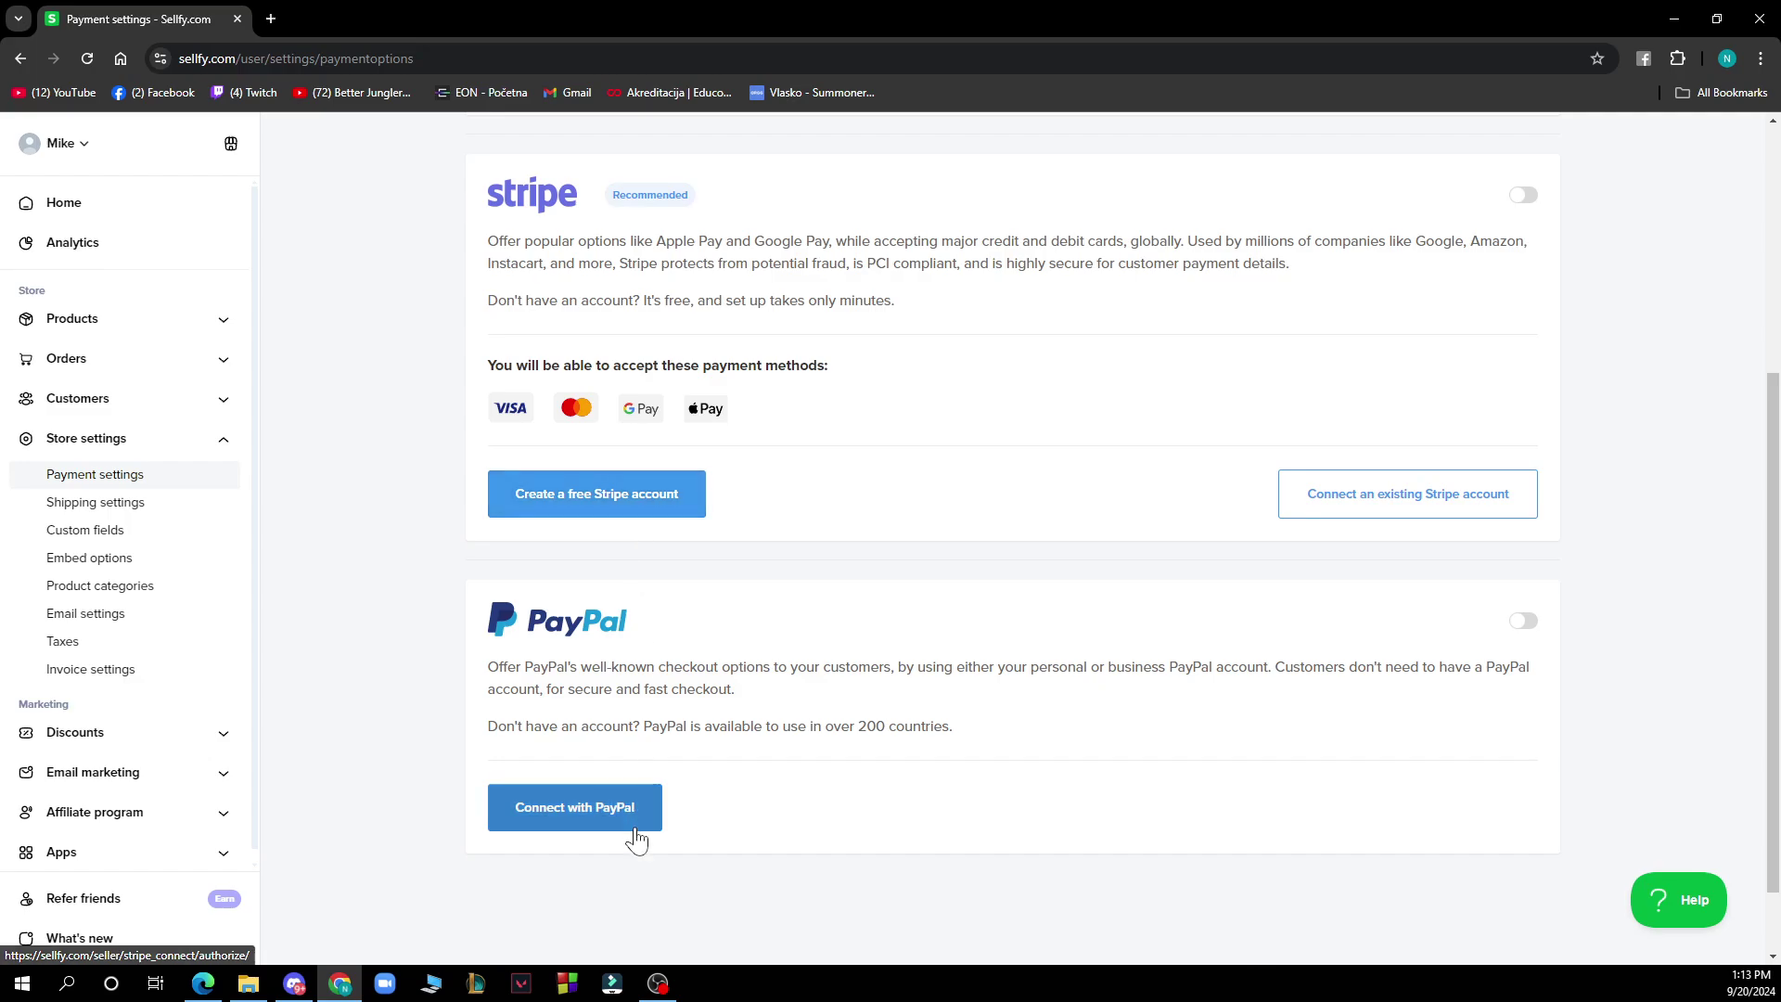
scroll(639, 820, "up", 3)
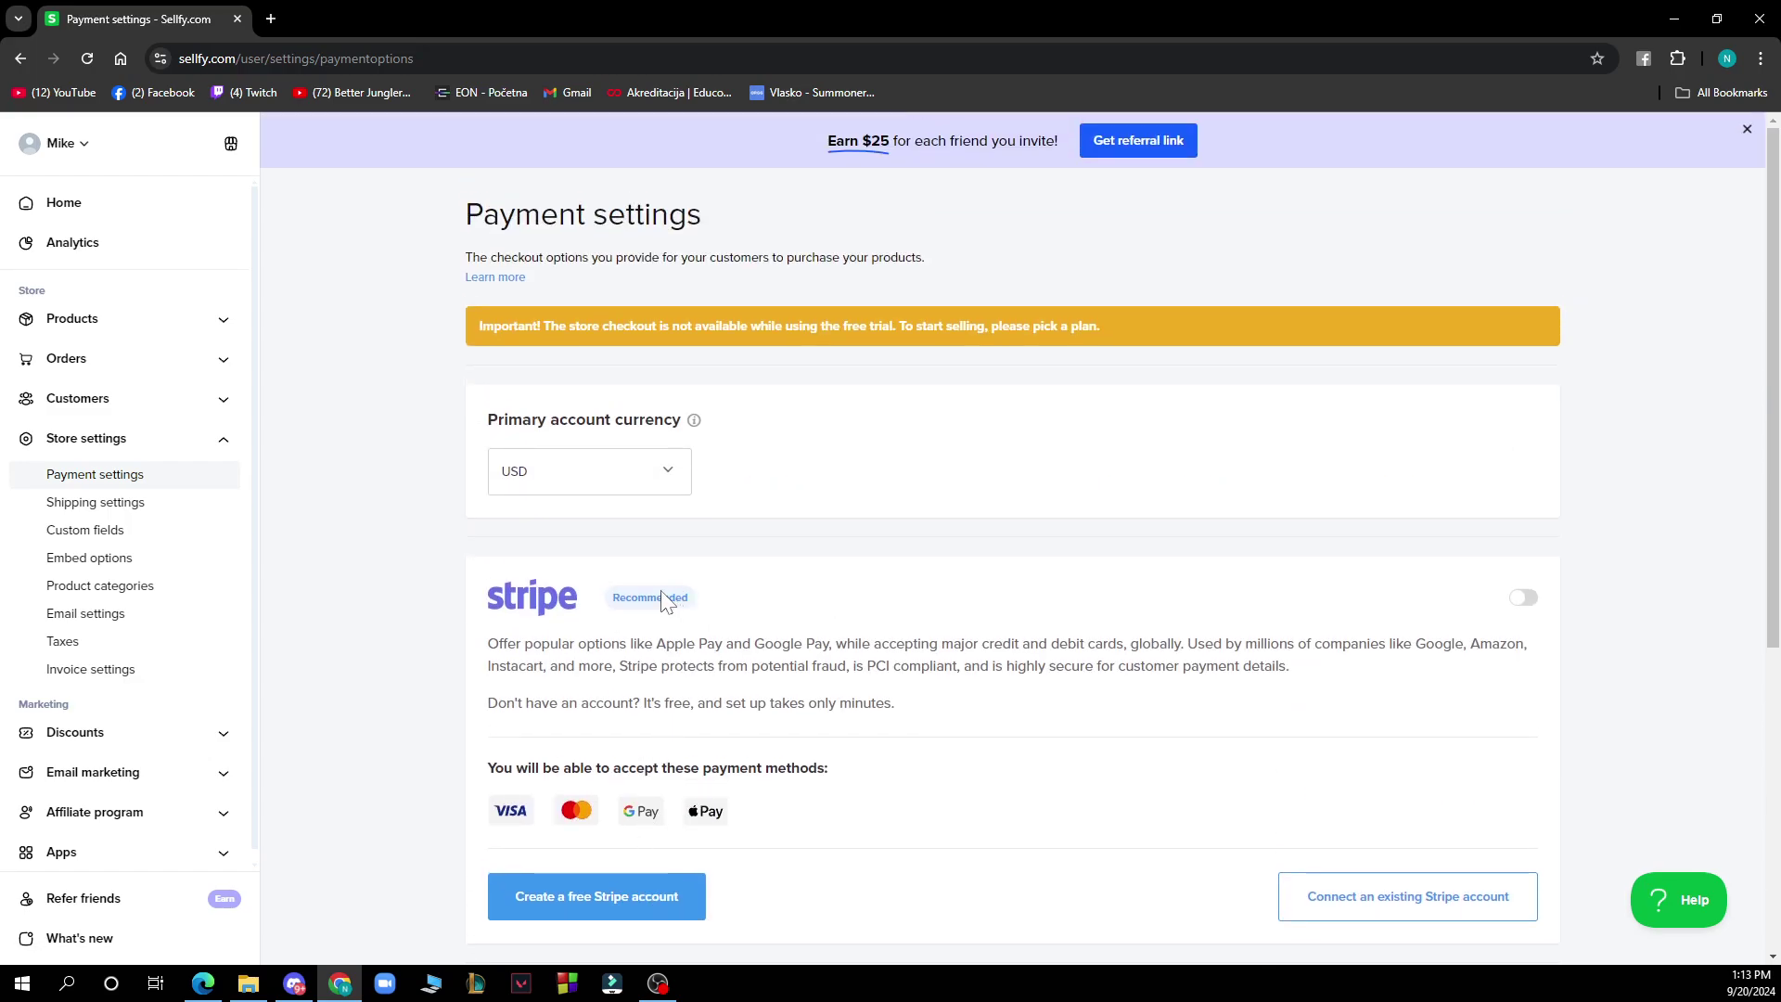
left_click(669, 473)
left_click(203, 984)
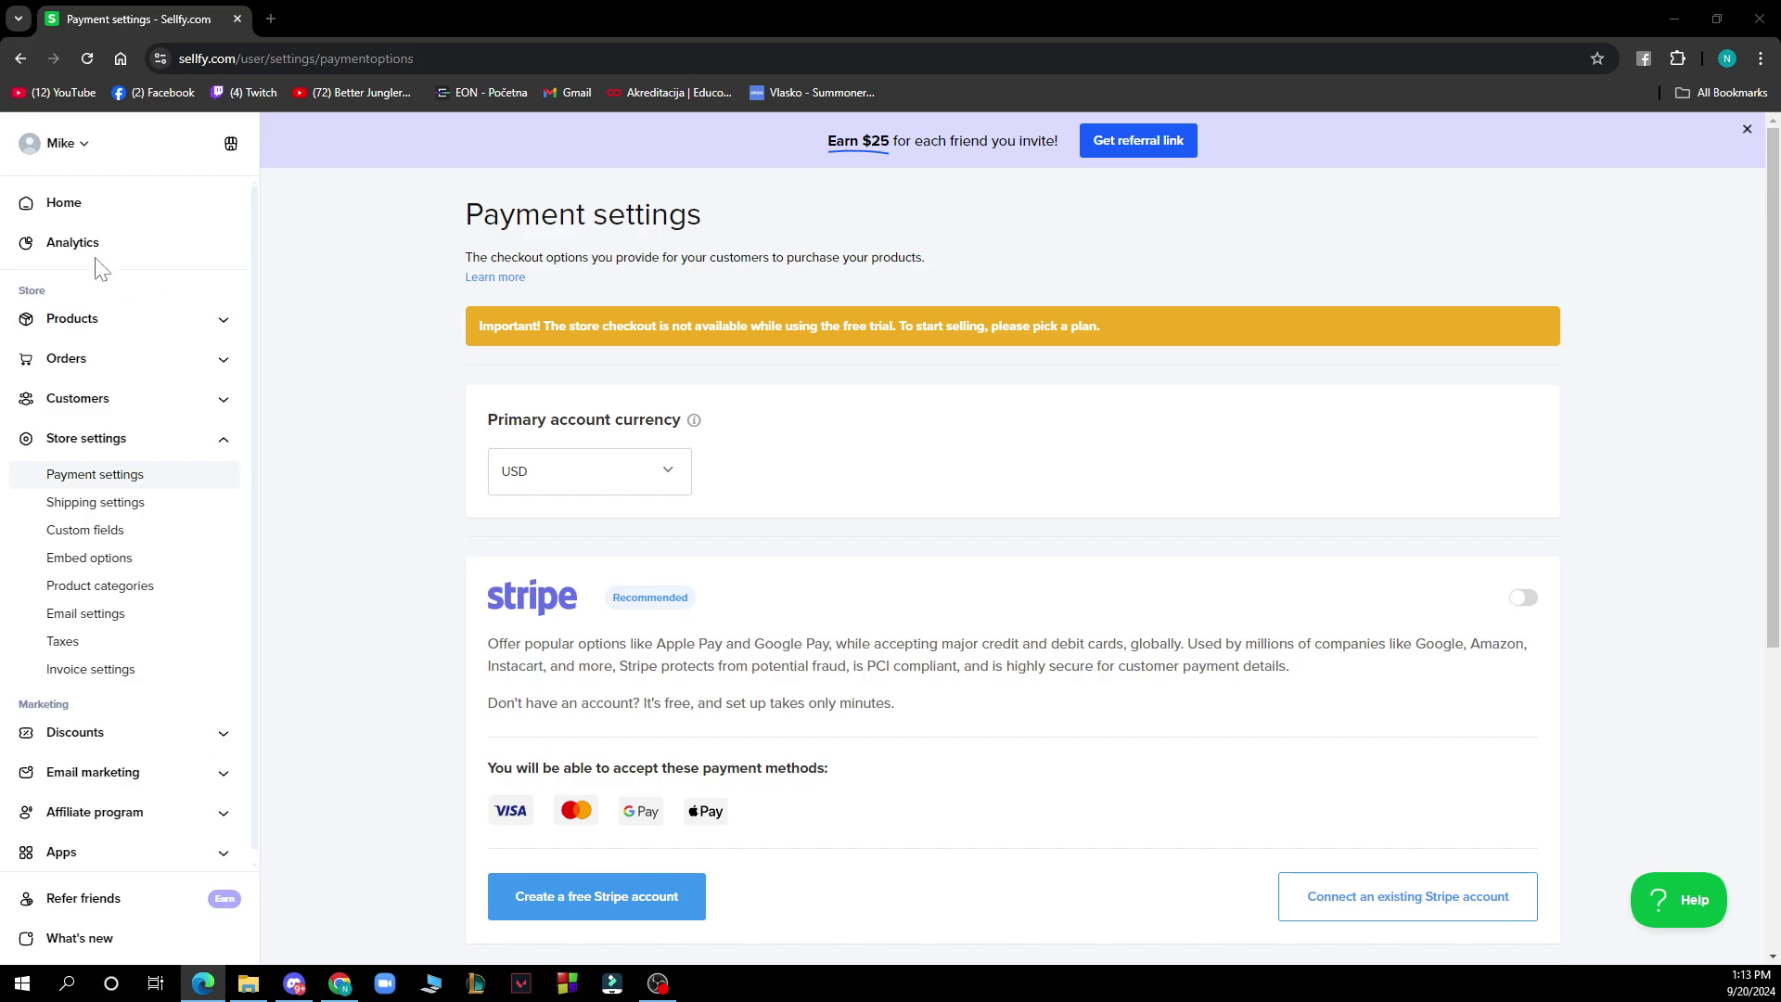
left_click(20, 56)
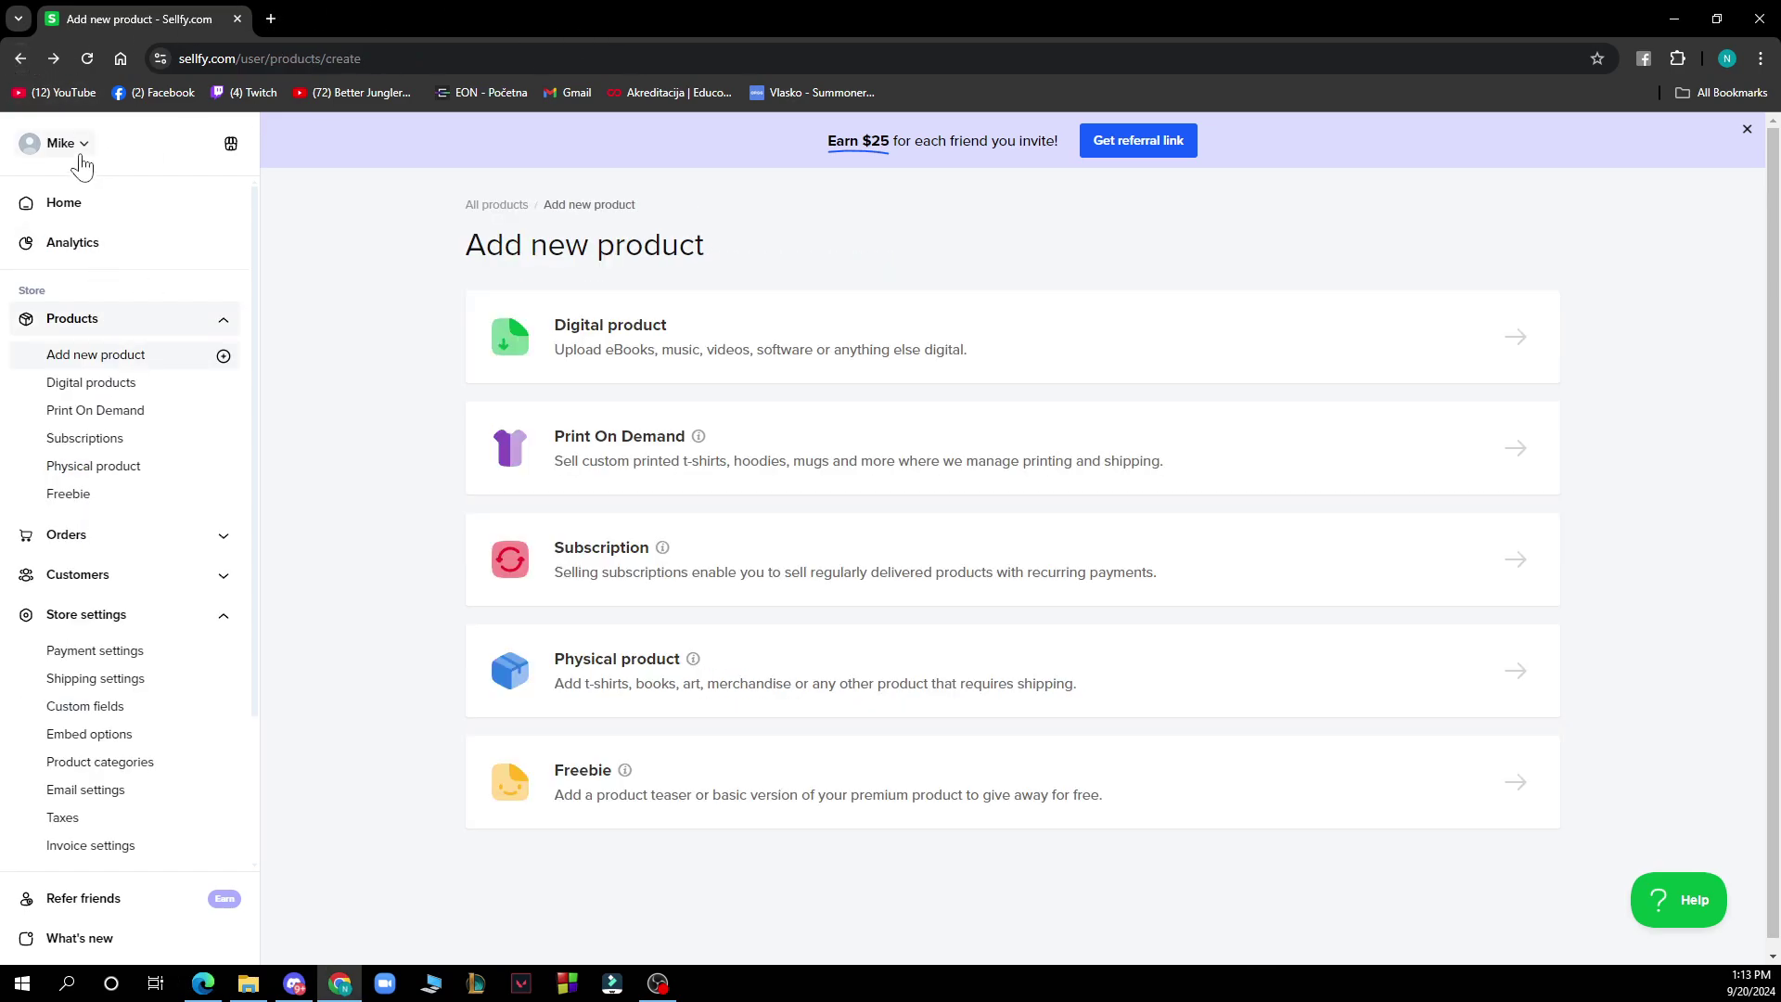
- Show the Home dashboard's 0-of-4 free-trial checklist, briefly switching to Edge and back
left_click(21, 59)
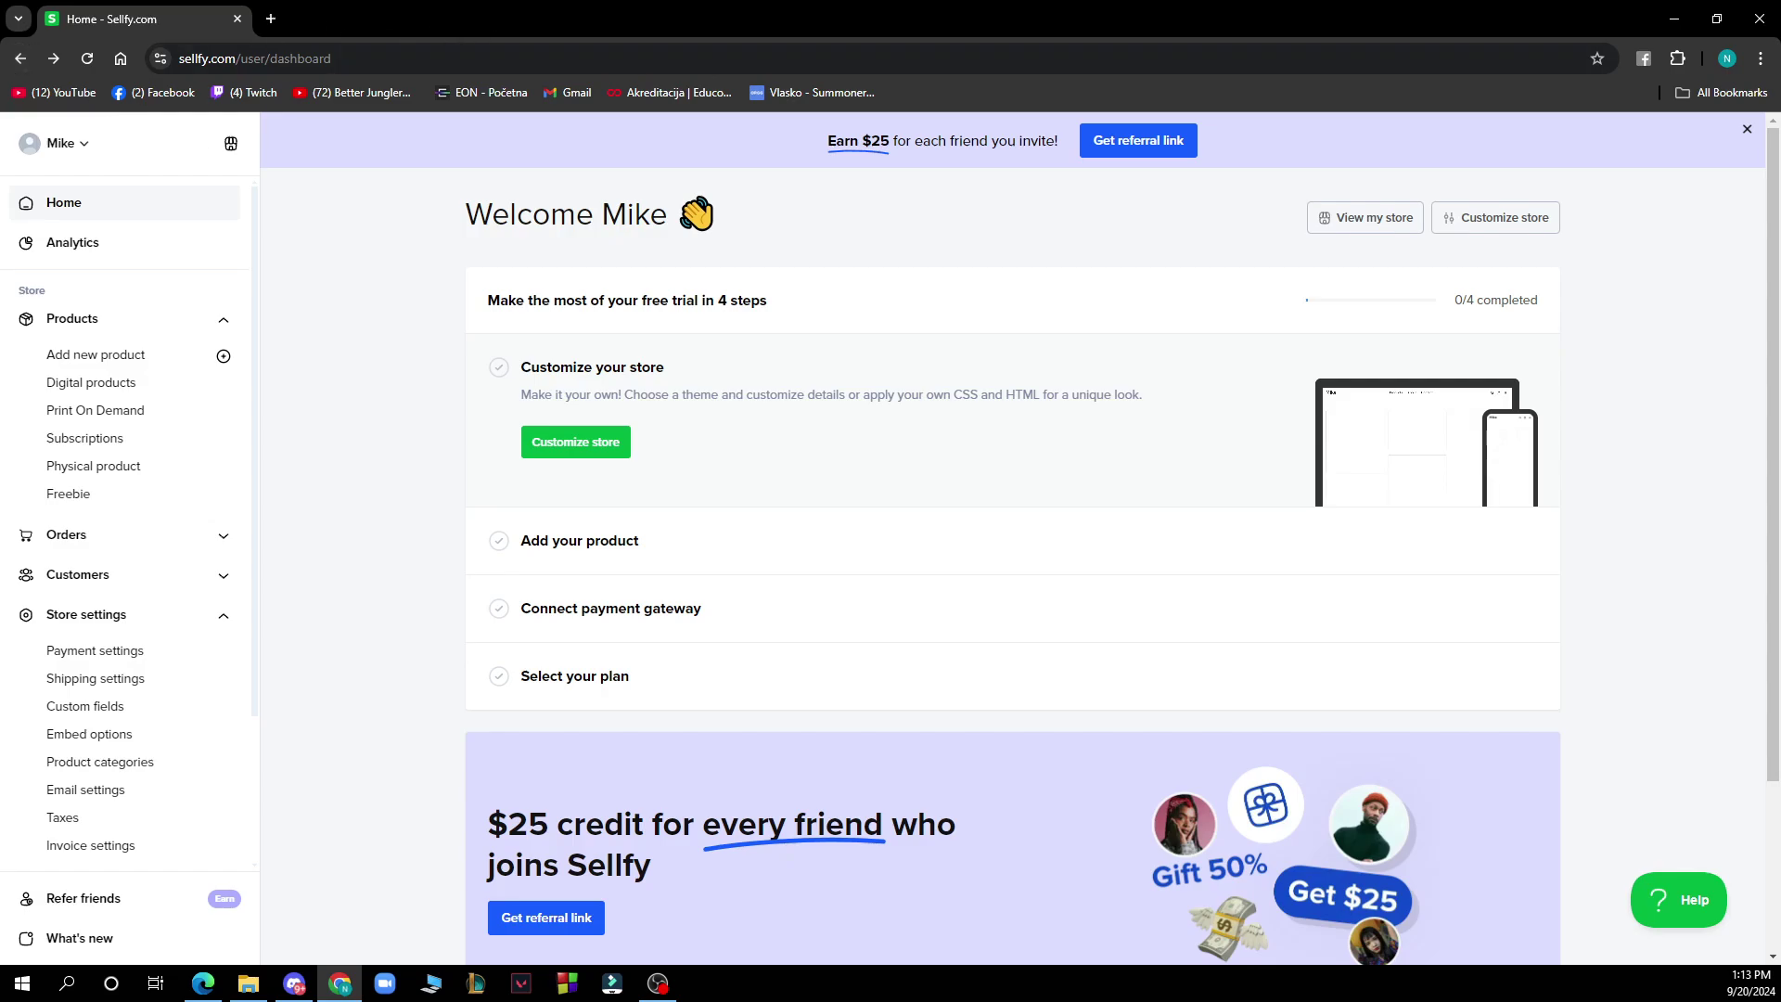
left_click(203, 983)
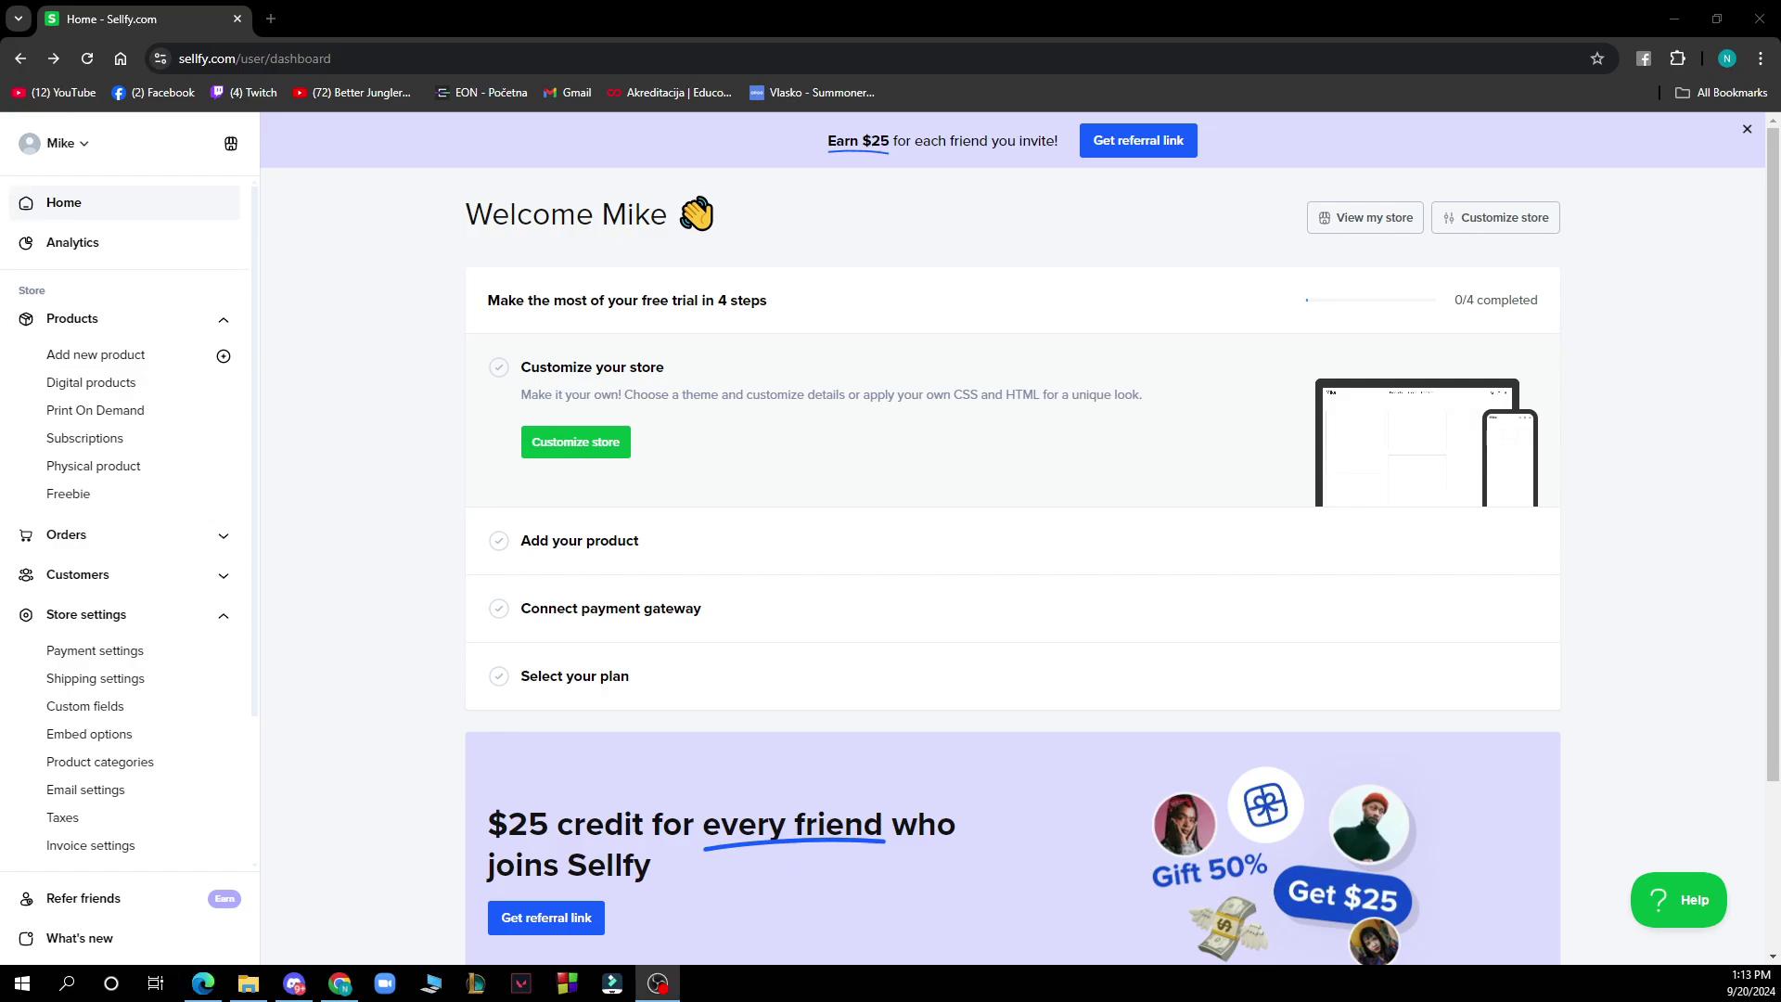
left_click(935, 12)
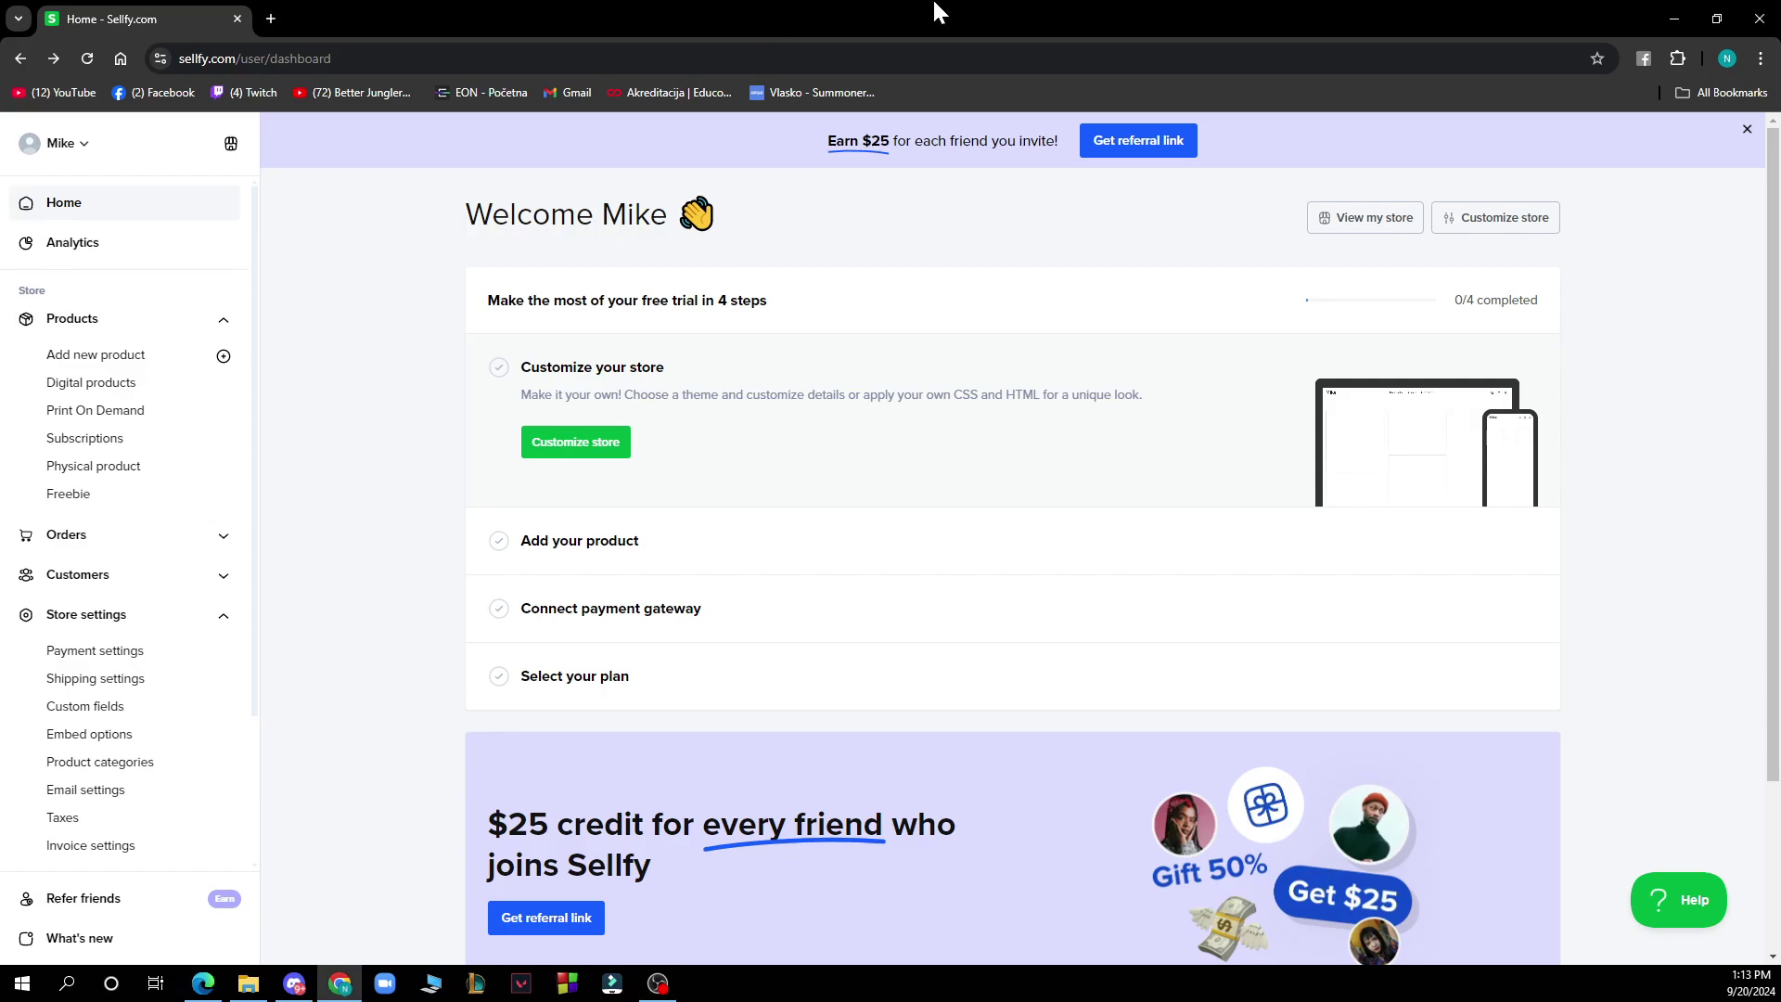